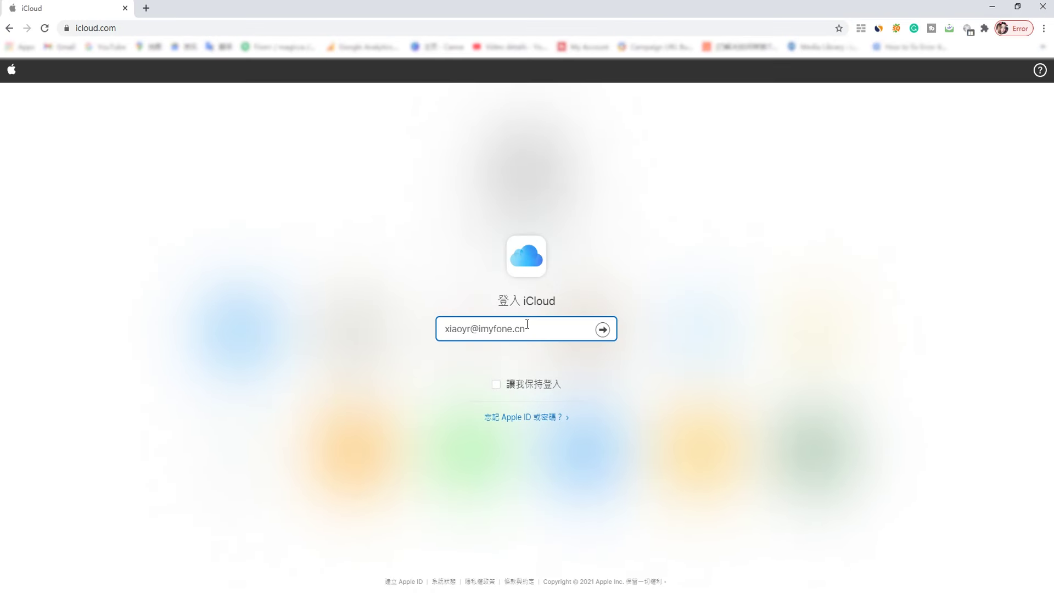
Sign in to iCloud with the account password and note the storage-full warning.
text(••••)
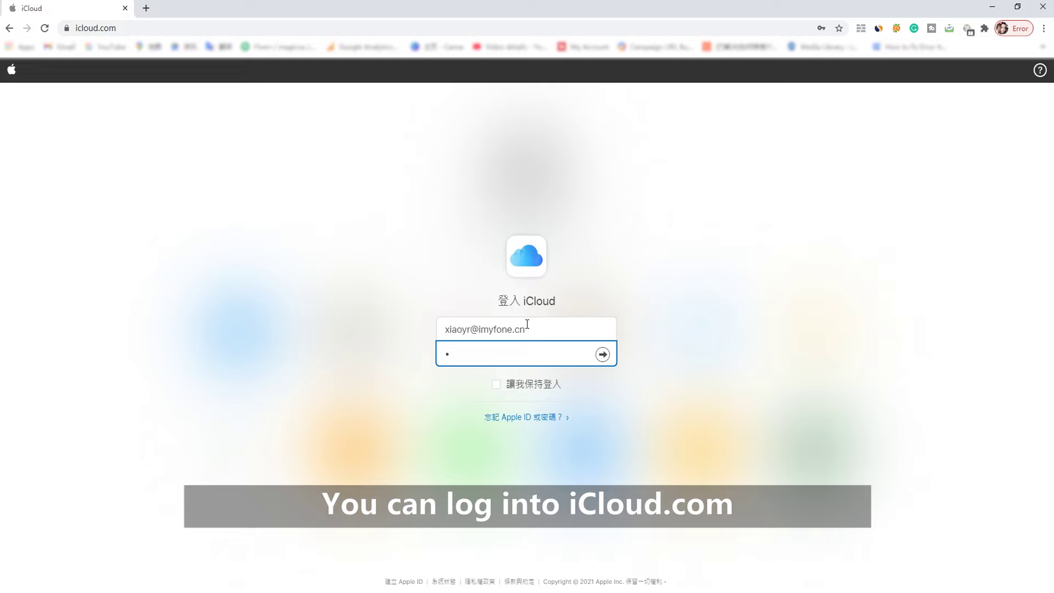
text(•••••••)
key(Return)
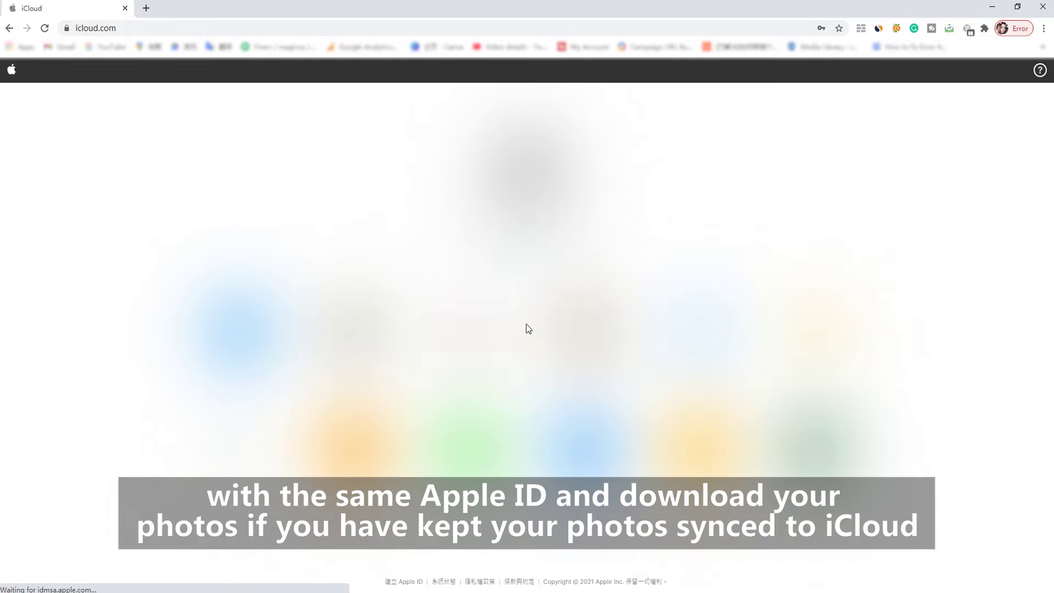
drag(309, 71, 322, 90)
Open iCloud Photos and browse back to the October–November 2020 moments.
click(584, 358)
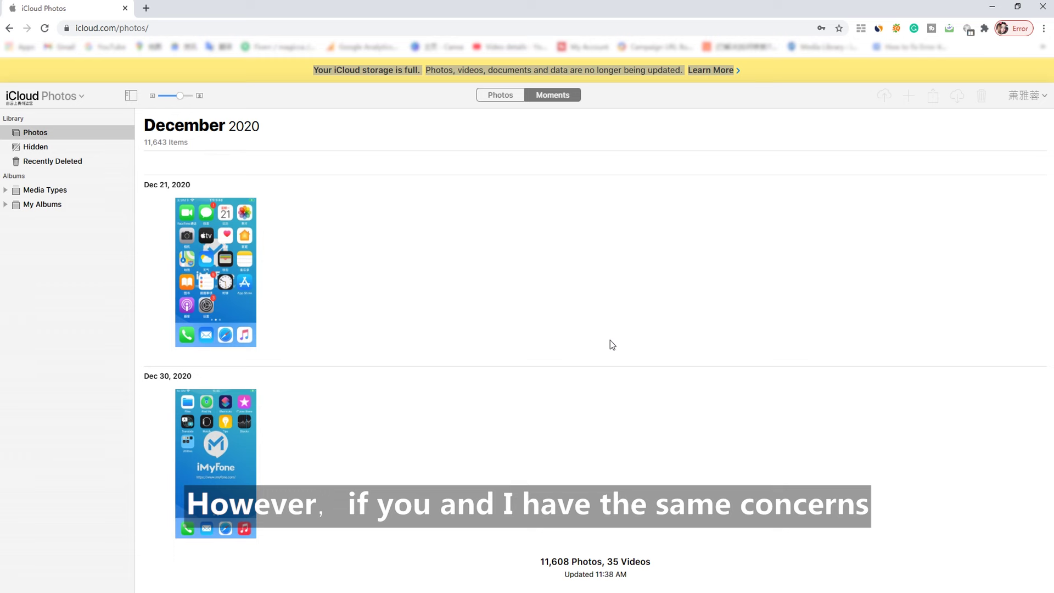
scroll(216, 299, up, 4)
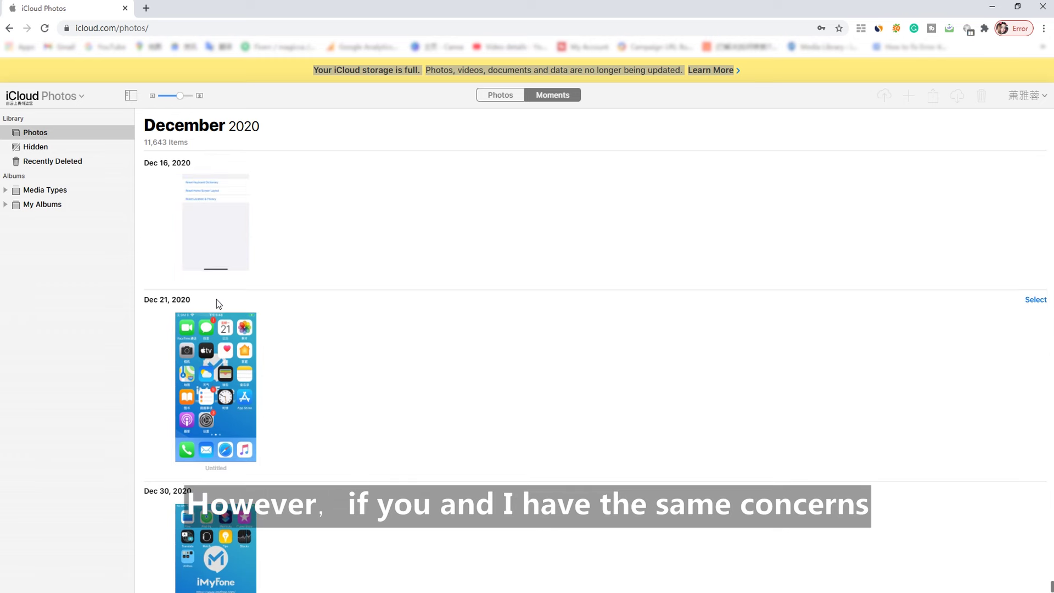
scroll(216, 299, up, 1)
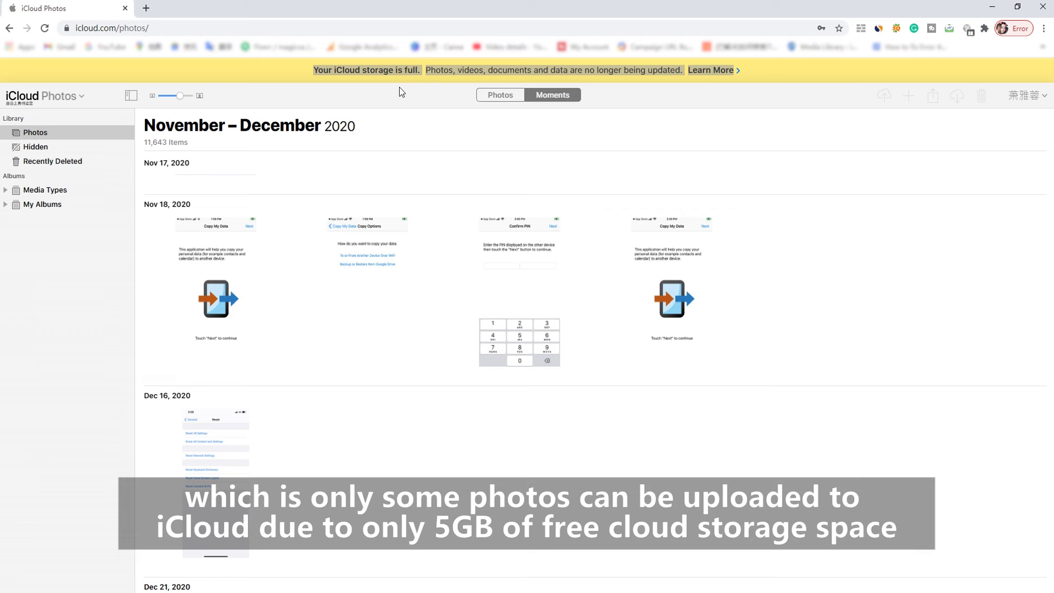
scroll(395, 228, up, 4)
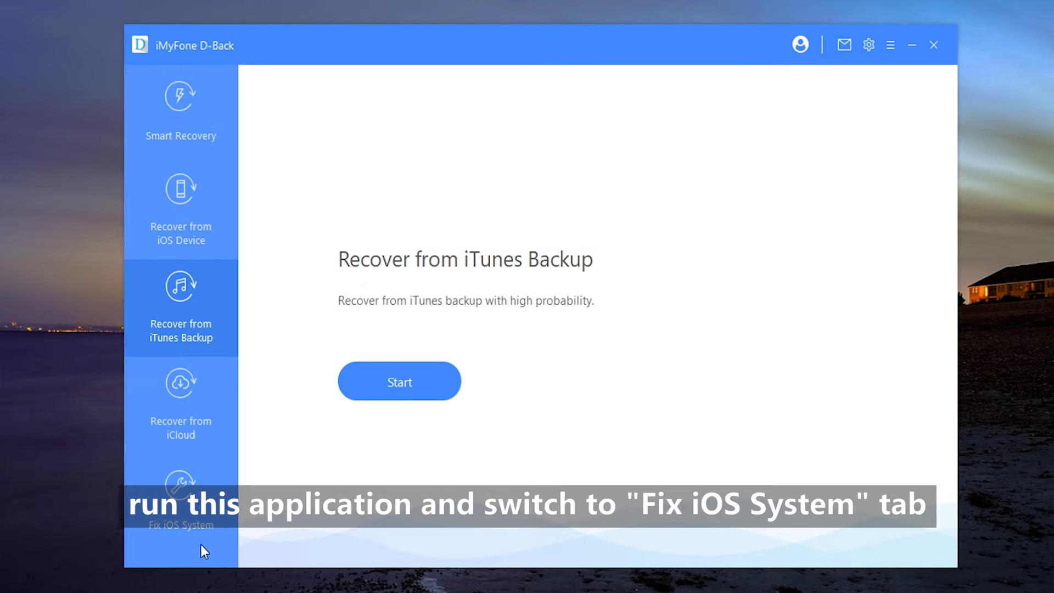
Go to Fix iOS System and choose the Standard Mode repair.
click(180, 503)
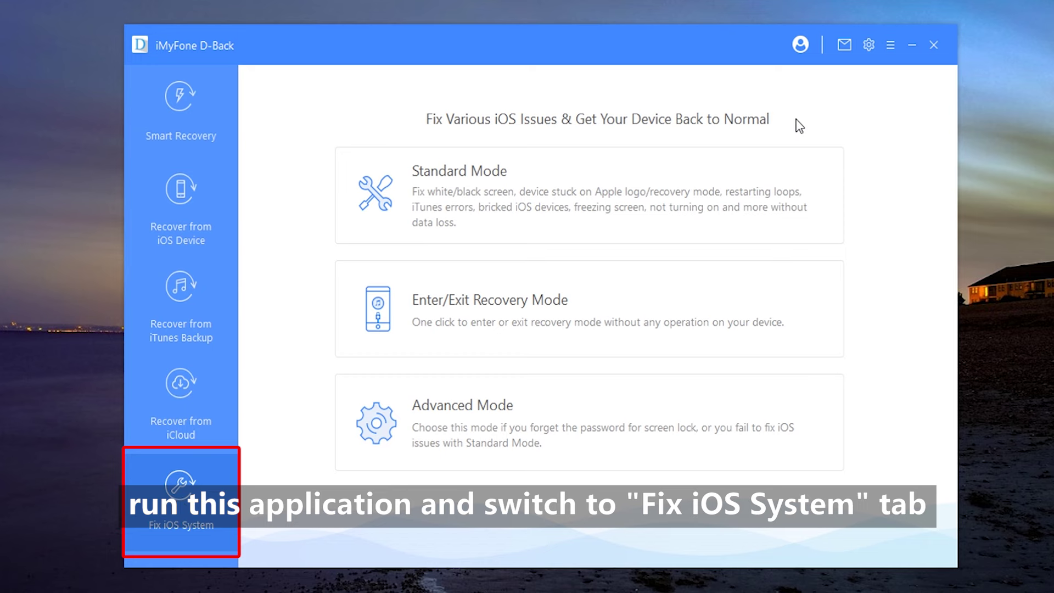
click(619, 207)
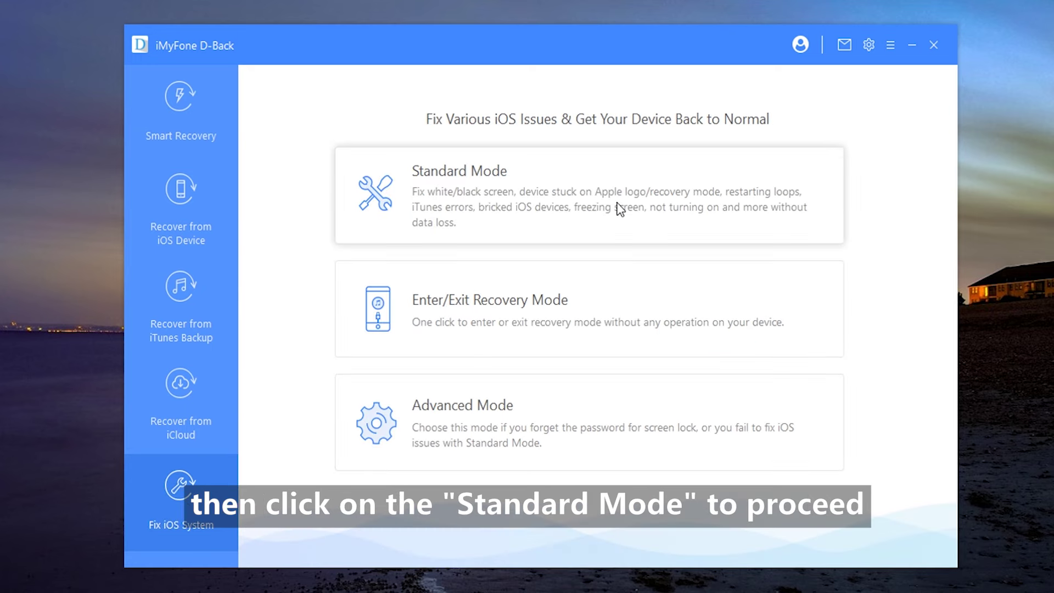
click(619, 207)
click(619, 209)
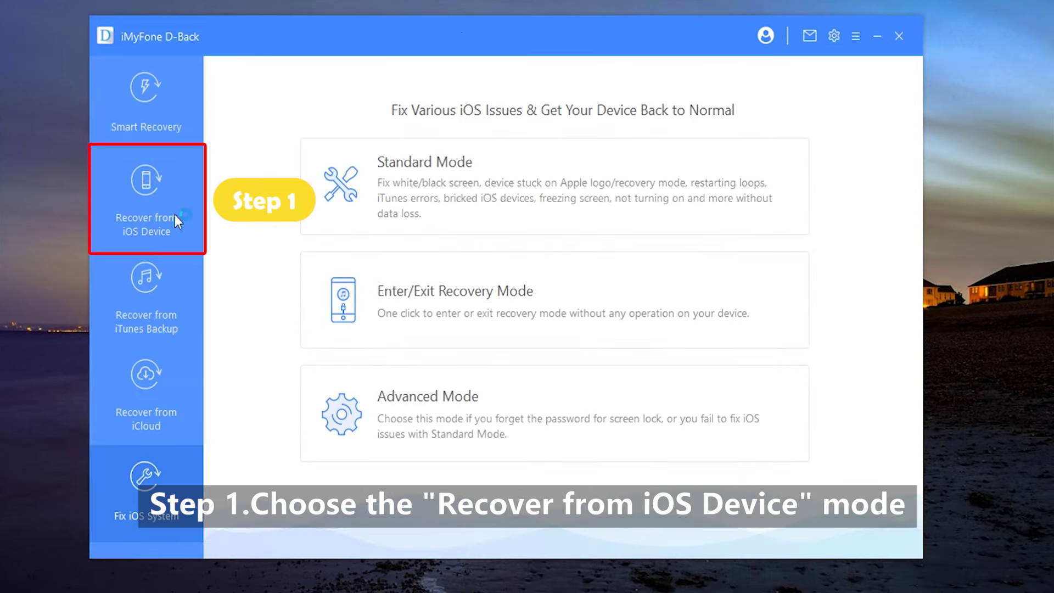
Start Recover from iOS Device with the connected iPhone 7.
click(174, 215)
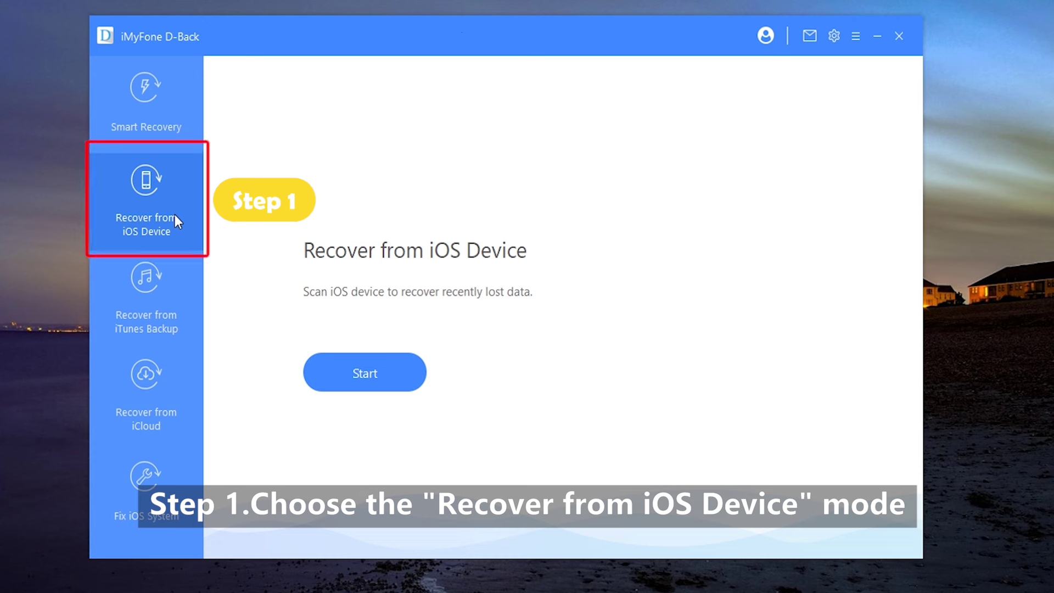
click(405, 384)
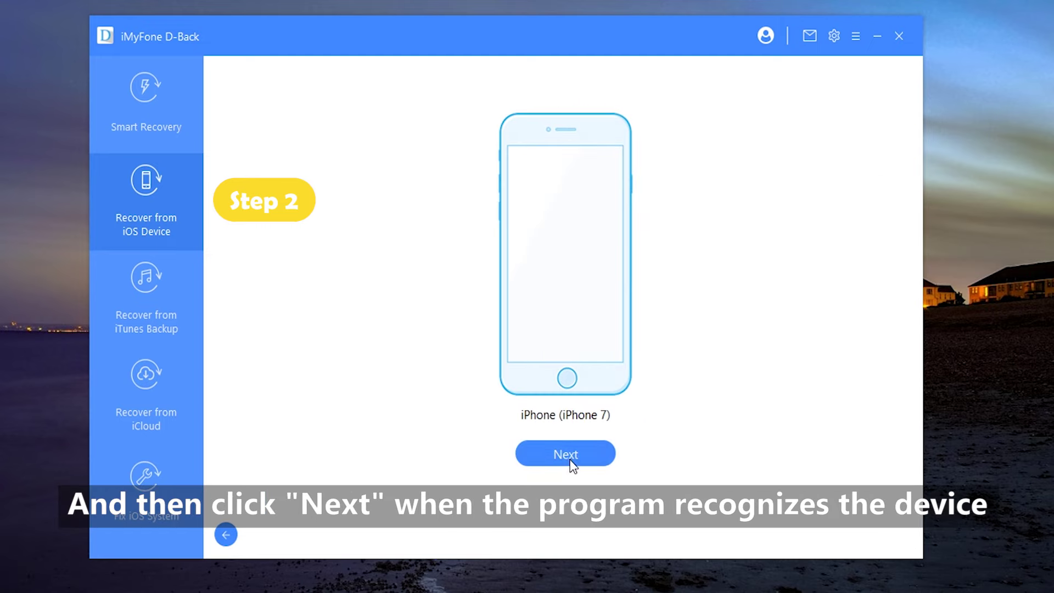
click(572, 466)
Limit the data types to App Photos only and scan the iPhone.
click(789, 89)
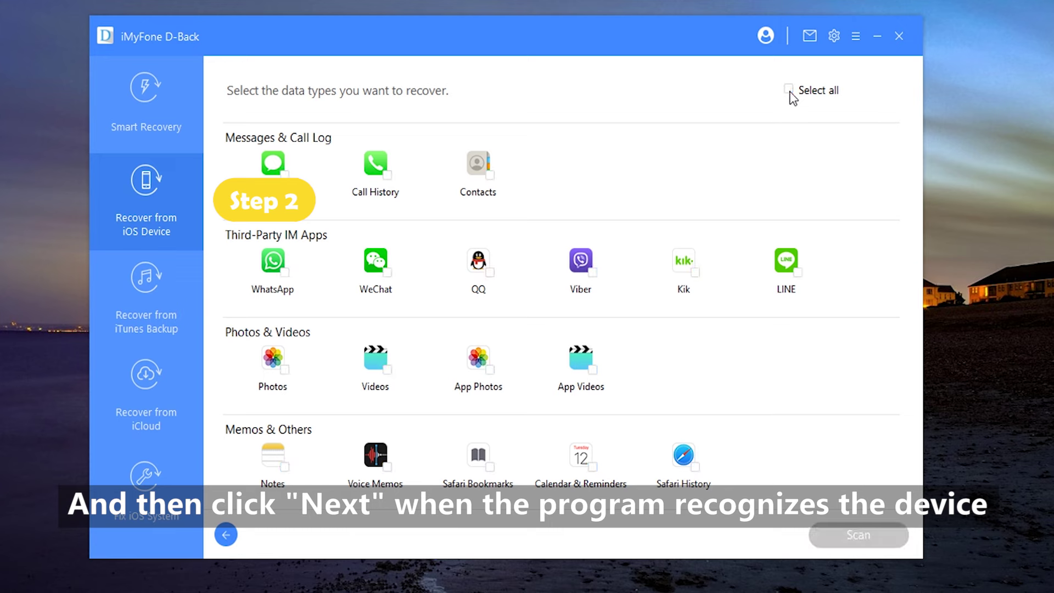
click(488, 370)
click(879, 544)
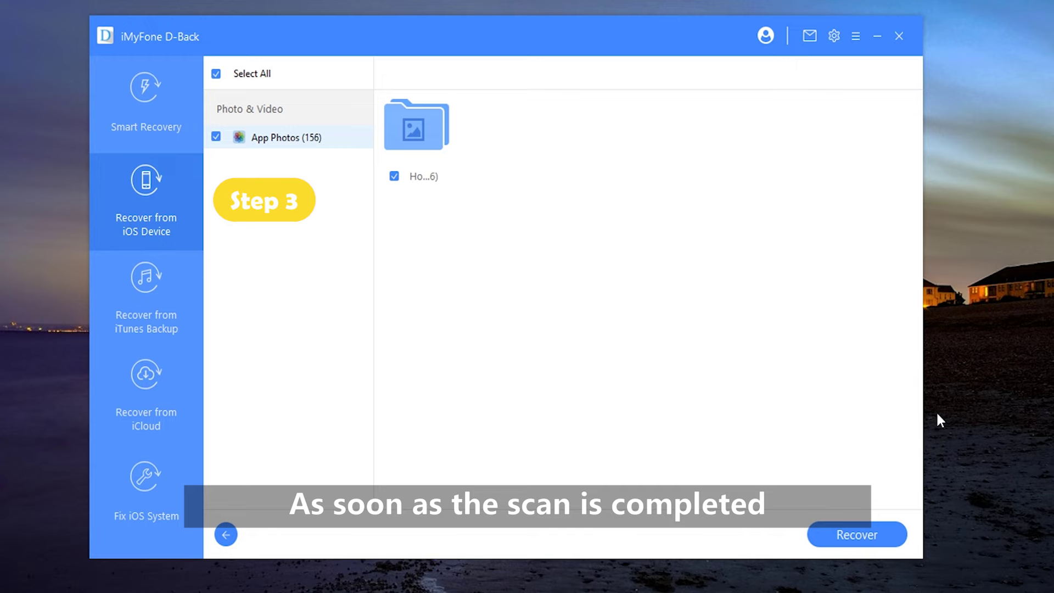
click(848, 534)
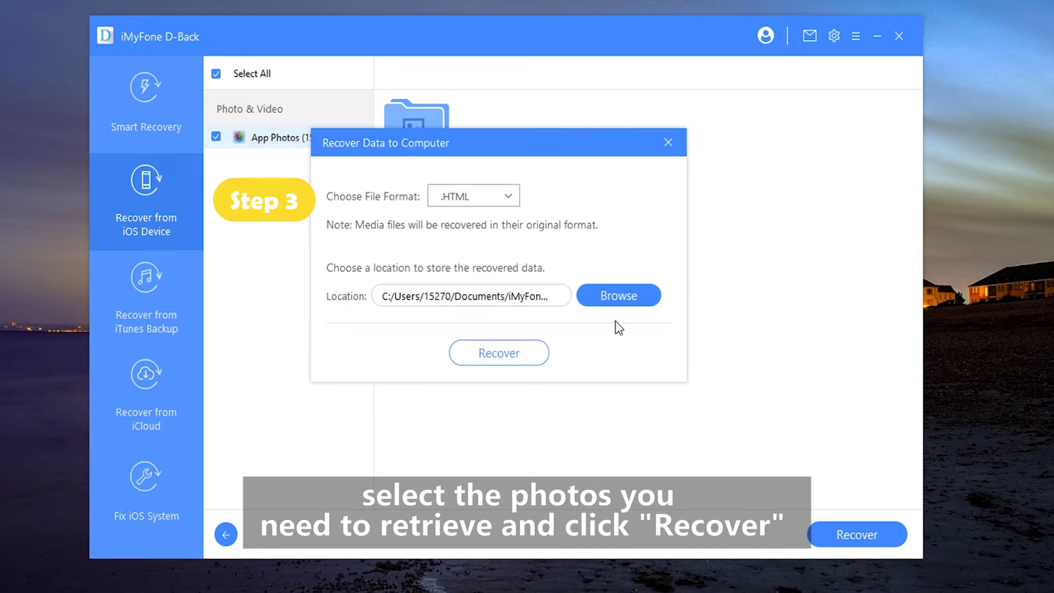
click(511, 353)
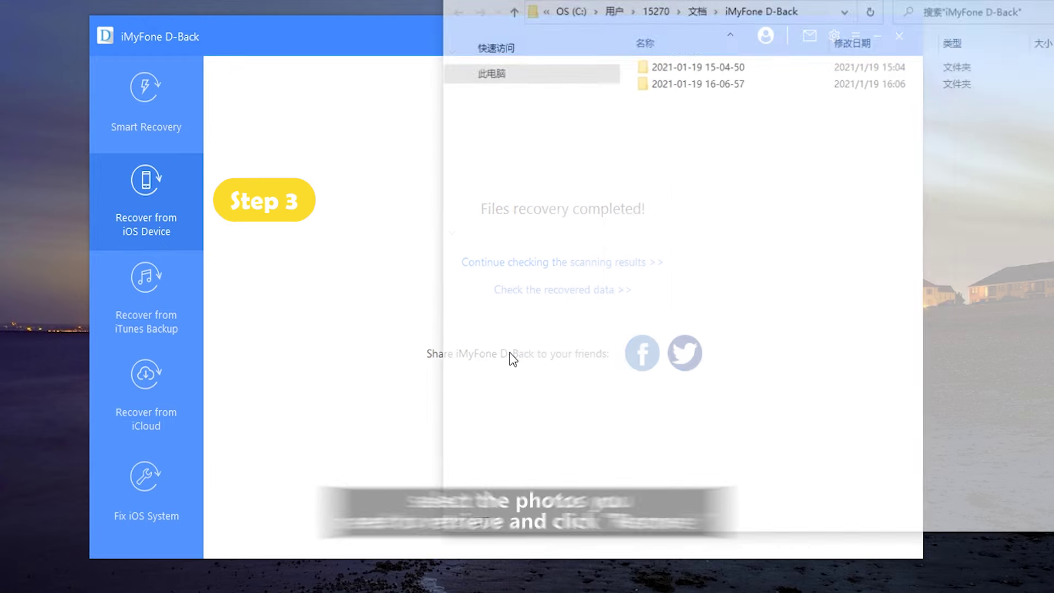
click(711, 67)
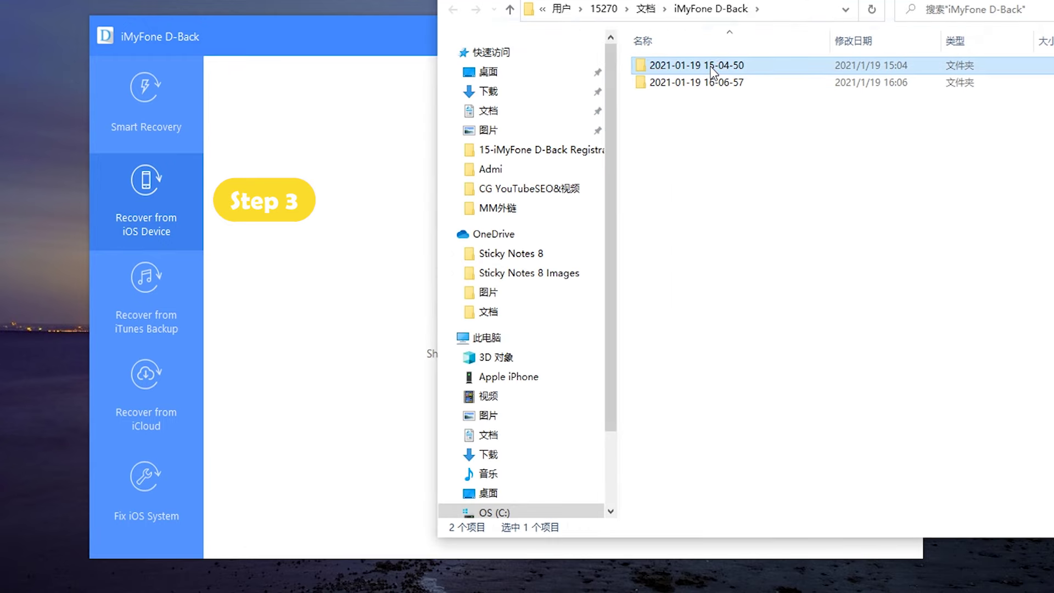
double_click(712, 71)
double_click(696, 80)
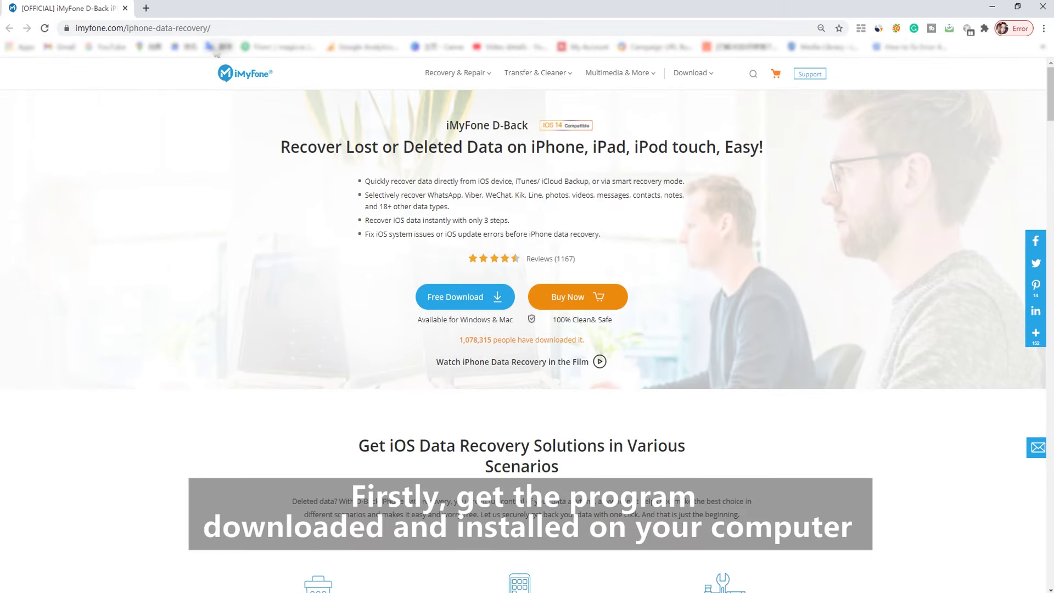
Go to the Free Download button on the imyfone.com iPhone data recovery page.
mouse_move(469, 310)
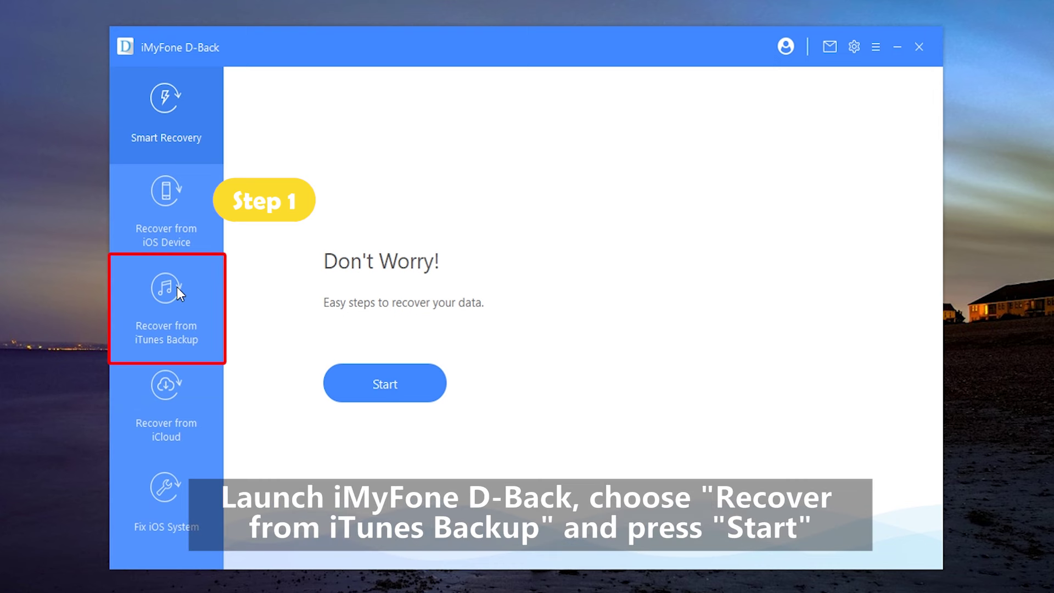
Start Recover from iTunes Backup using the iPhone 11 backup.
click(172, 332)
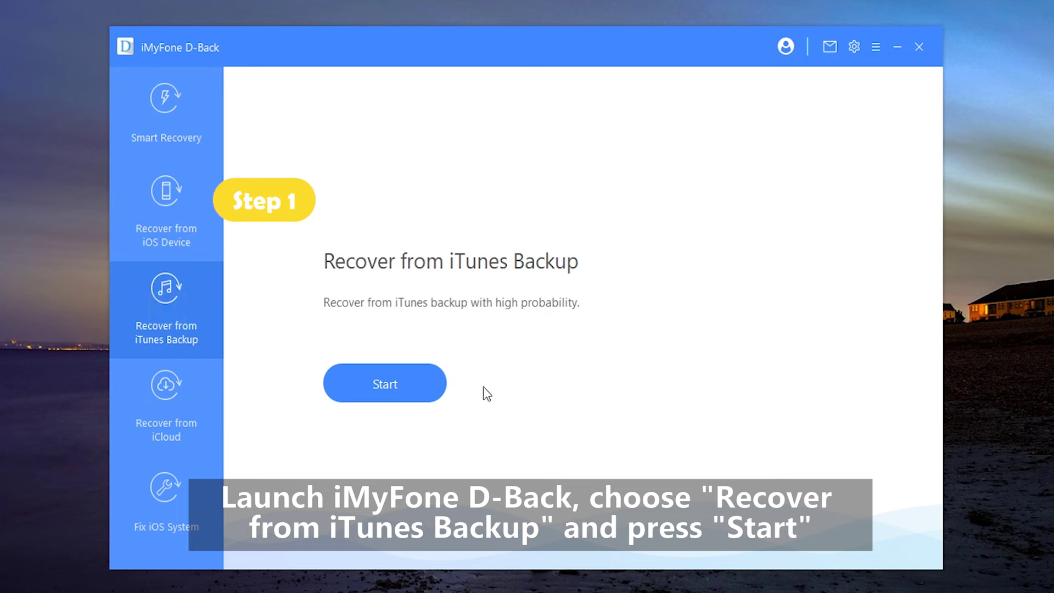
click(400, 384)
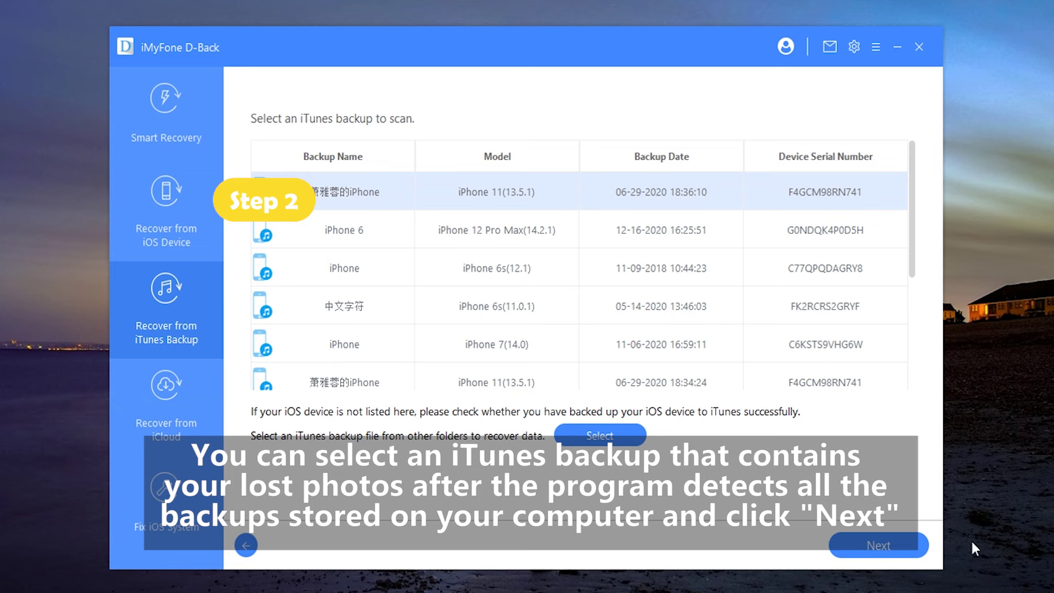
click(915, 554)
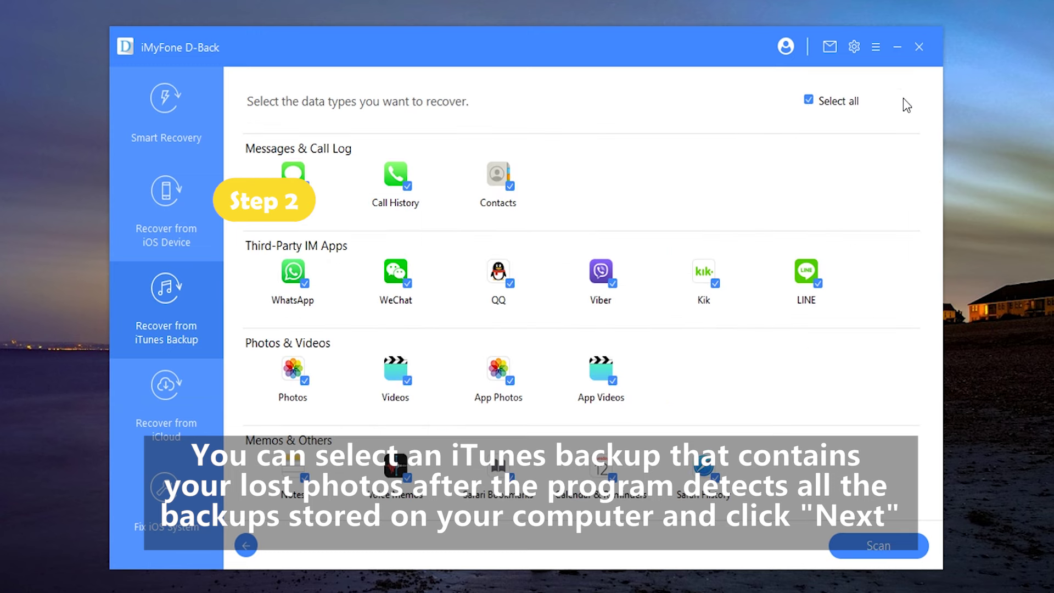
Select only Photos and App Photos as data types and scan the backup.
click(808, 101)
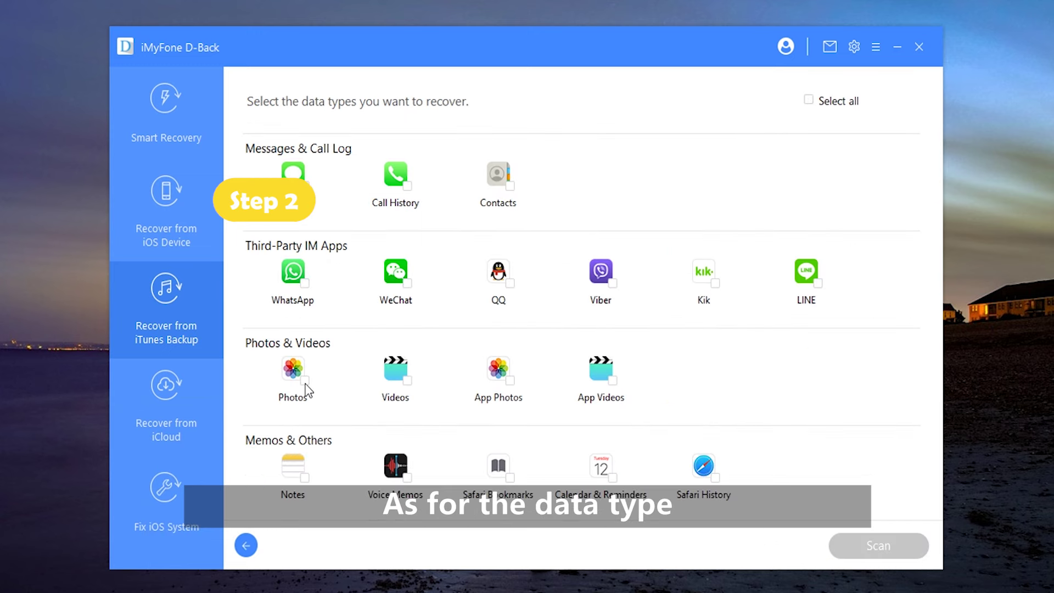
click(305, 385)
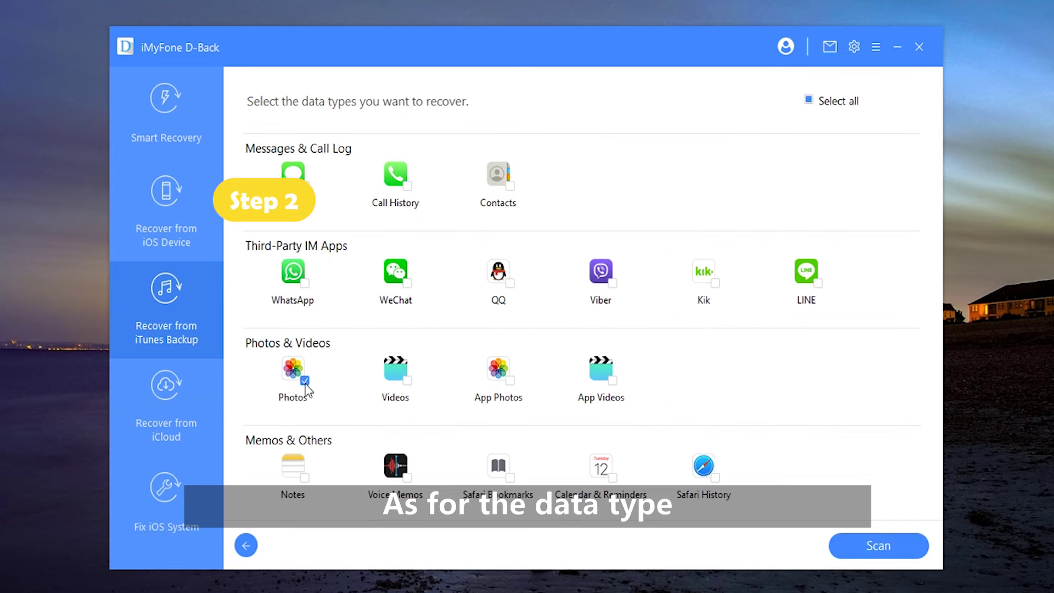
click(515, 386)
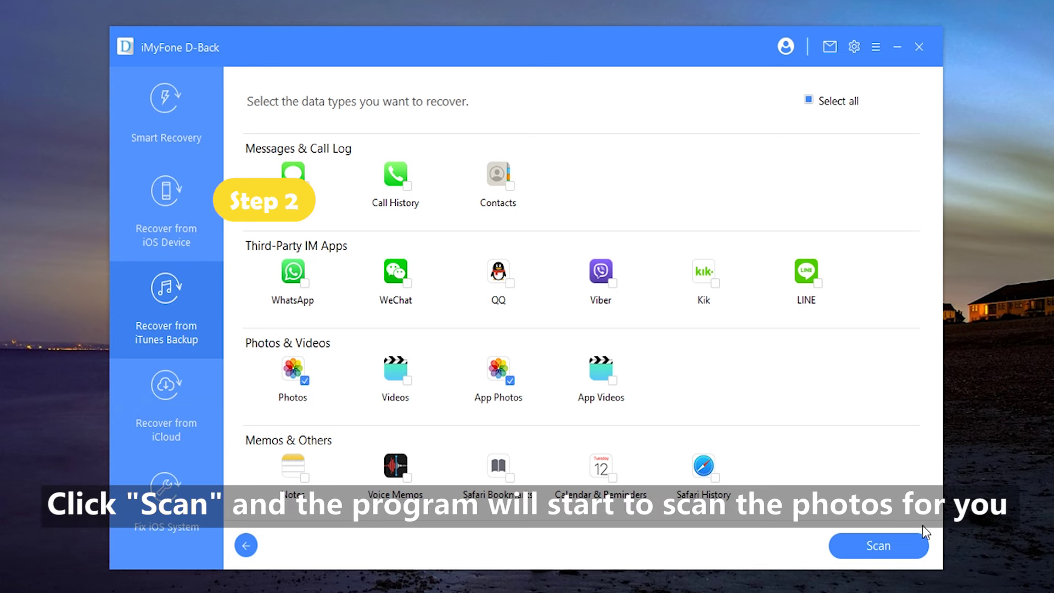
click(877, 547)
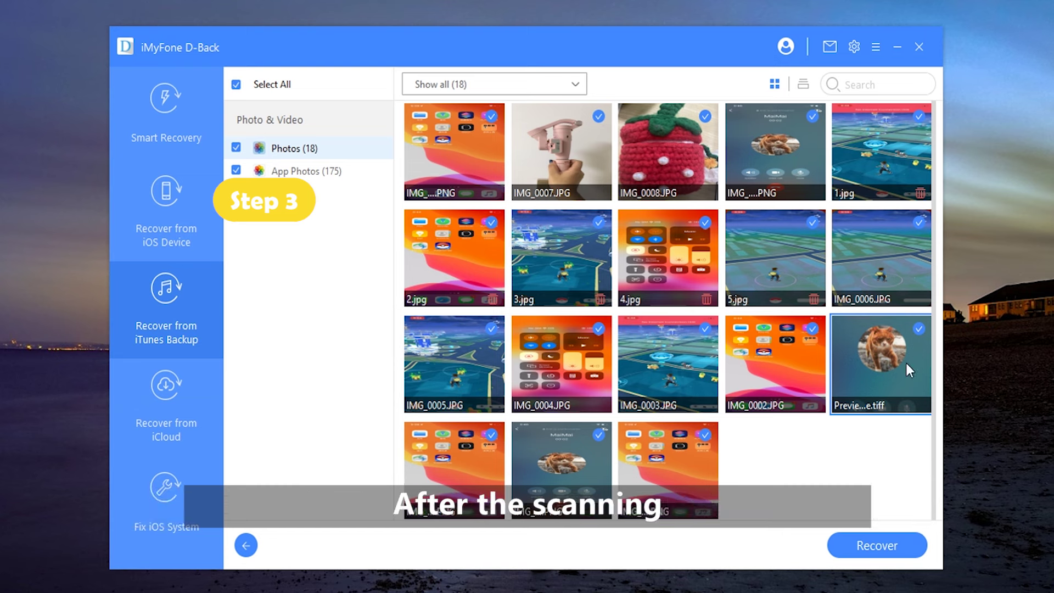
Bring up the Recover Data to Computer dialog for the 18 scanned photos.
click(889, 547)
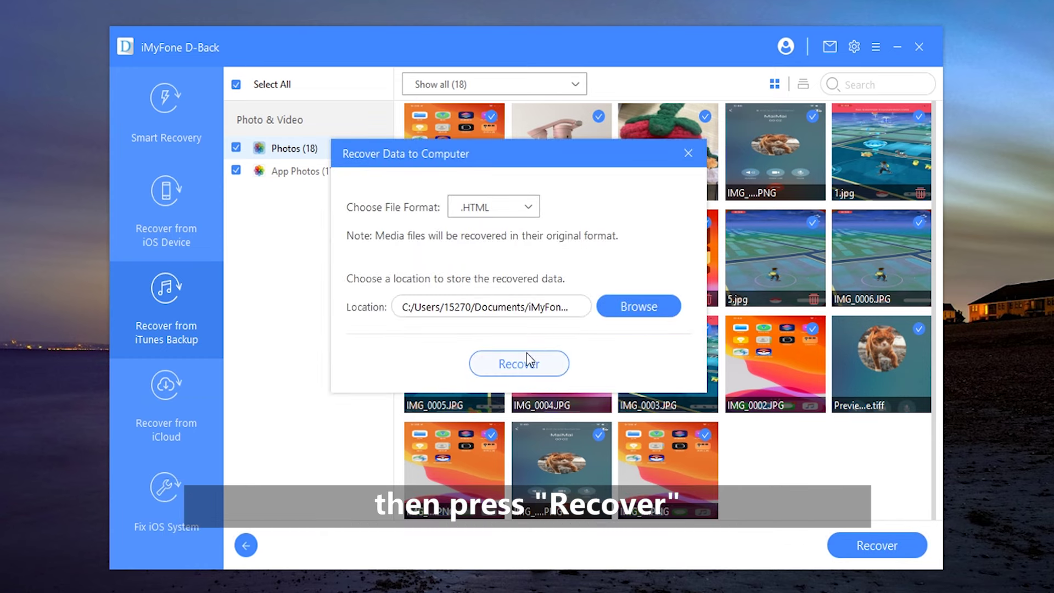
Save the photos to the computer and open the recovered Photos folder in File Explorer.
click(520, 364)
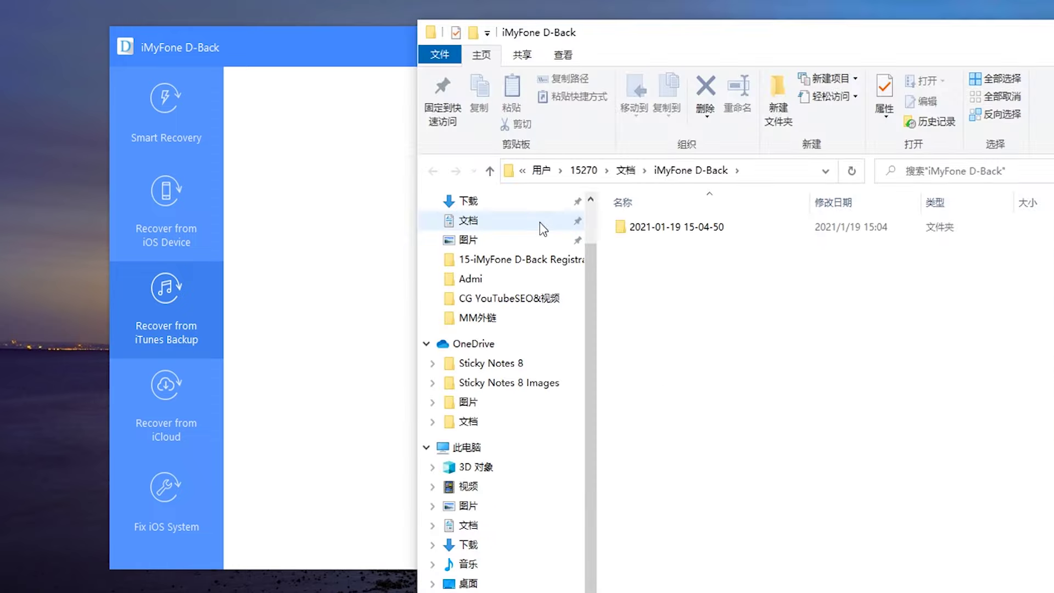
double_click(654, 244)
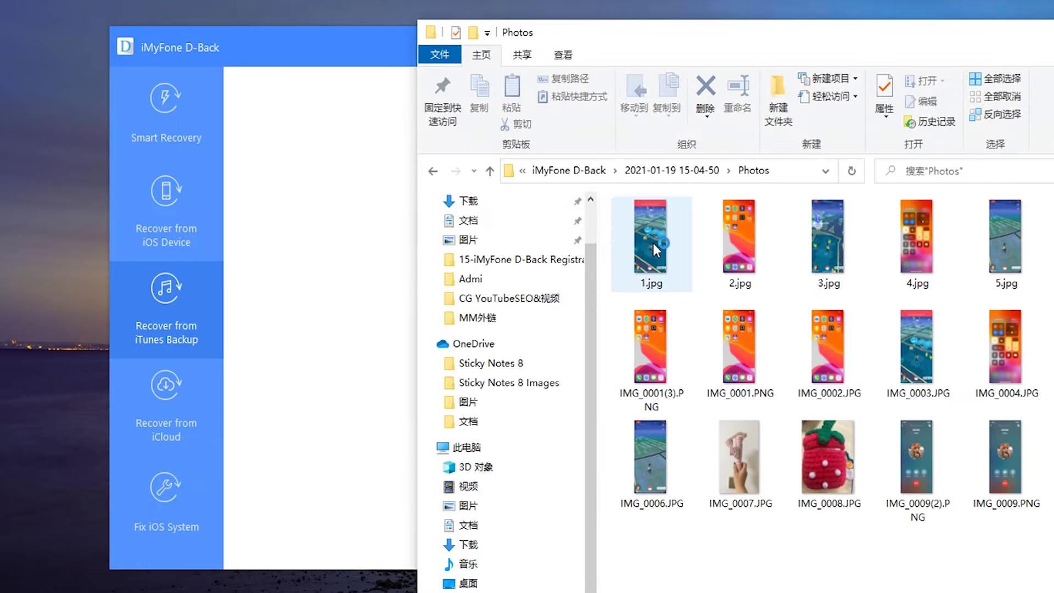